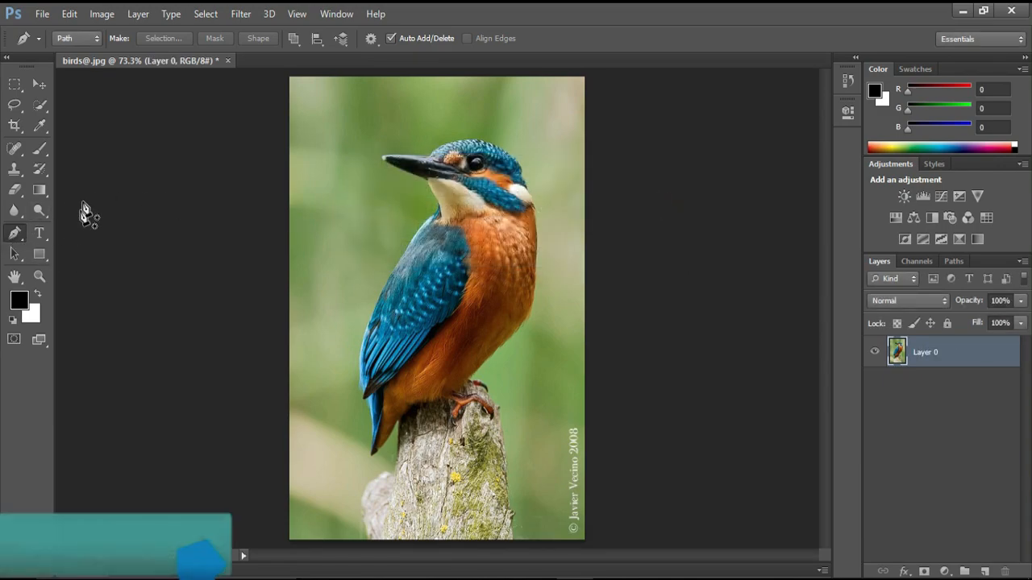
- Set the Pen tool to Path mode and trace the underside of the beak from its tip to the chin
click(68, 38)
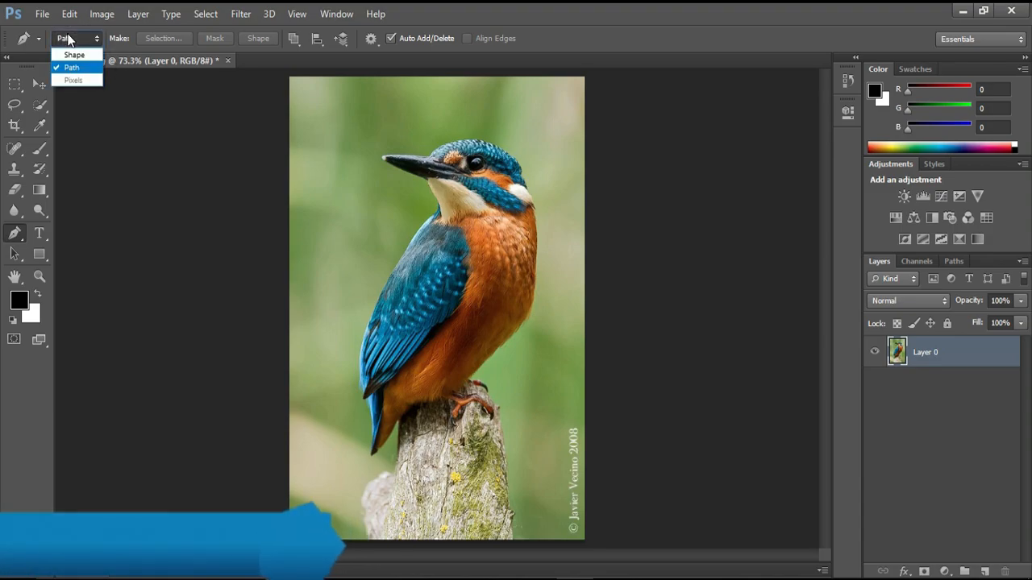
click(68, 64)
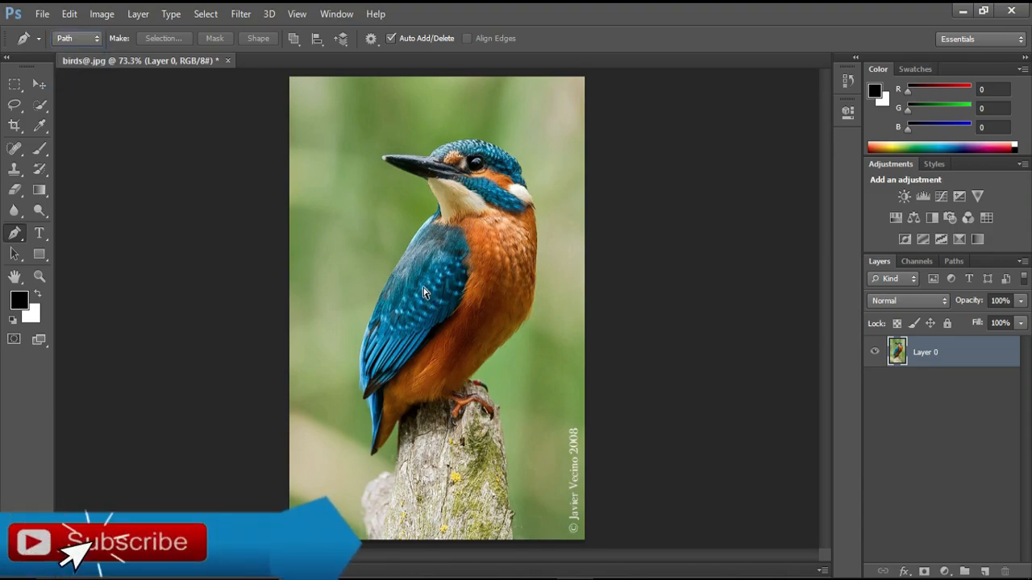
scroll(436, 298, up, 4)
scroll(456, 430, up, 5)
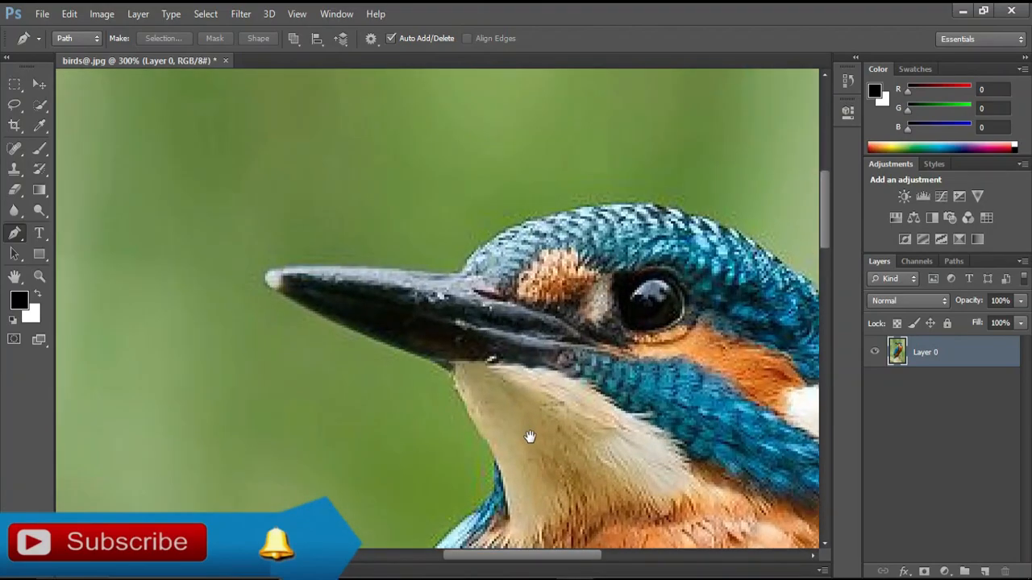
key(ctrl+plus)
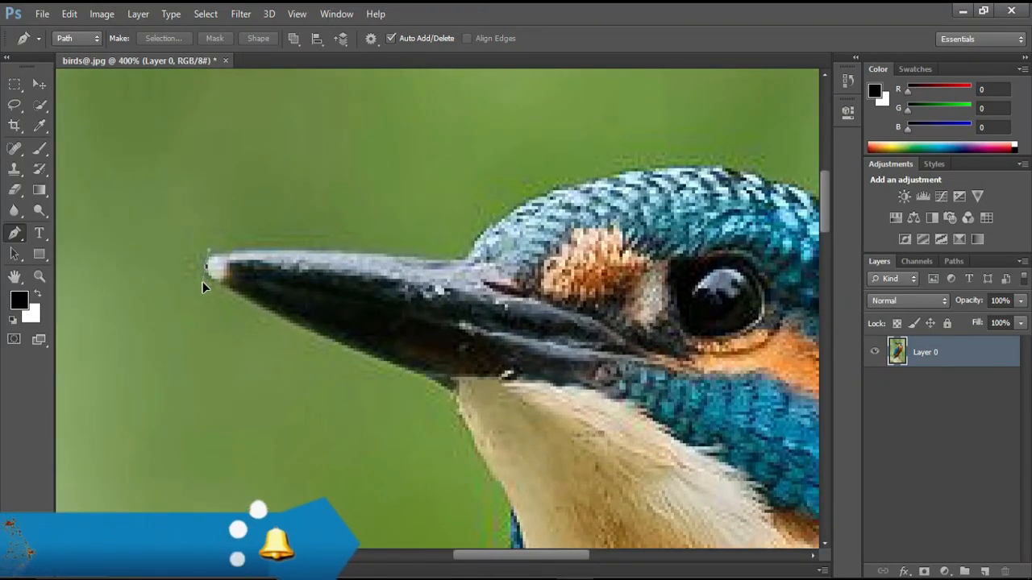
click(206, 272)
click(342, 343)
click(448, 379)
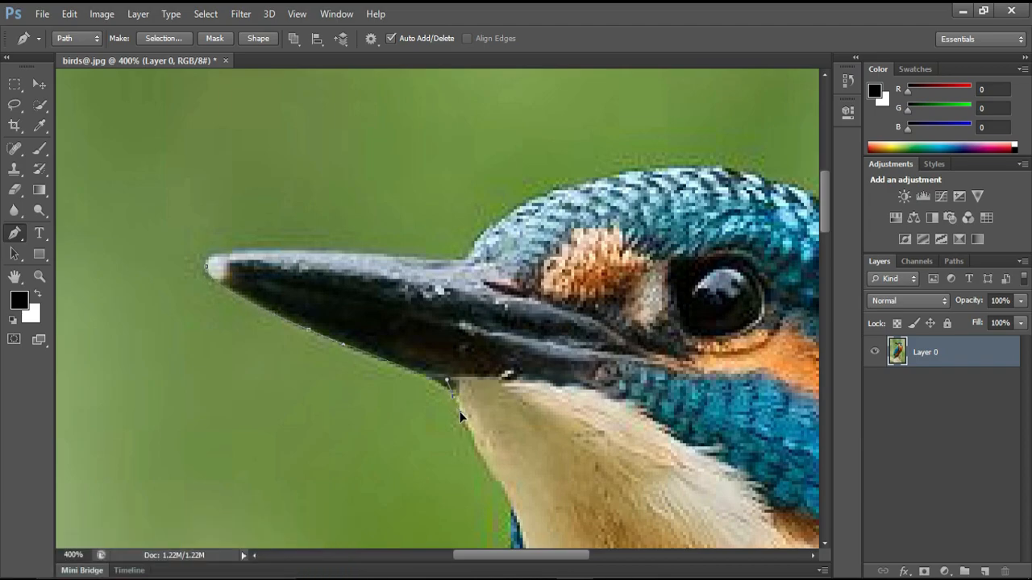
- Continue the path down the bird's throat and around the neck notch onto the light blue shoulder edge
scroll(455, 363, down, 5)
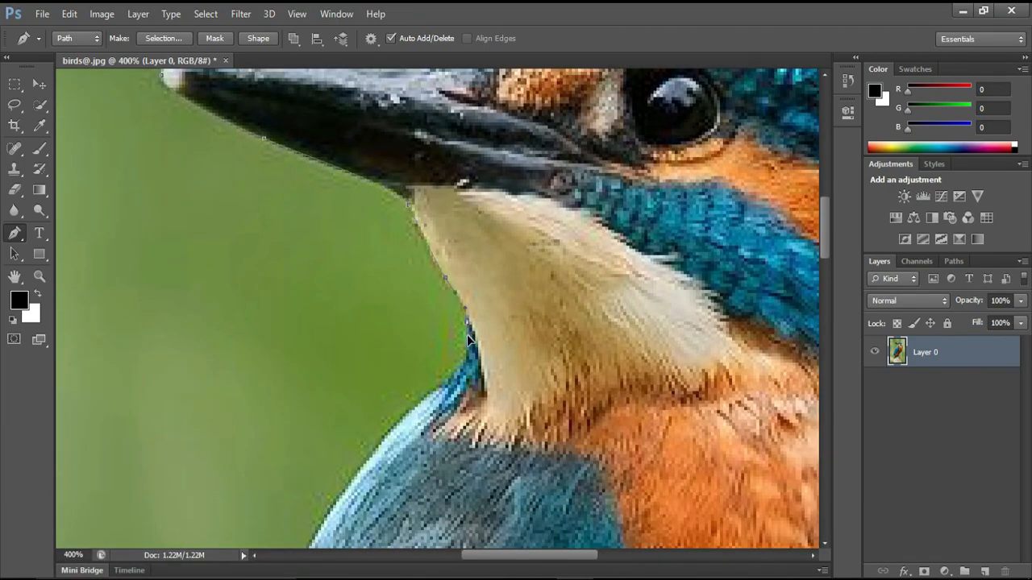
scroll(465, 370, down, 4)
click(479, 275)
click(456, 298)
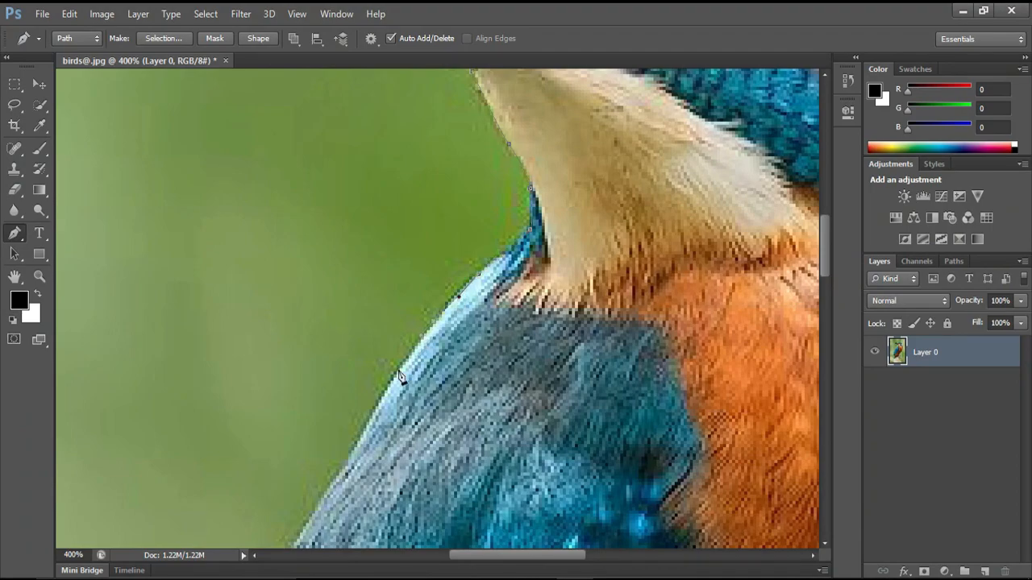
- Extend the path along the outer edge of the bird's back and upper wing
scroll(407, 365, down, 5)
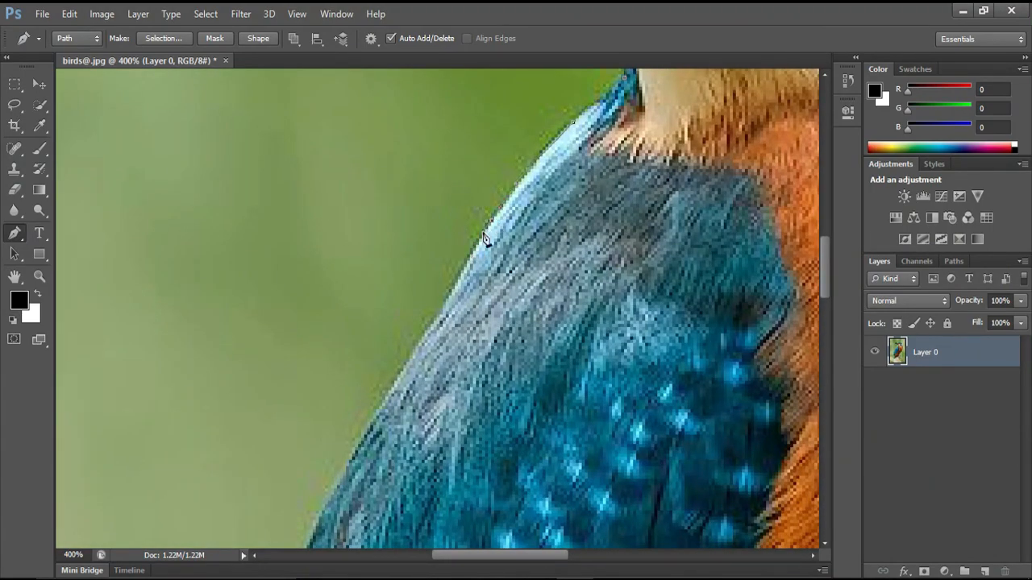
scroll(484, 218, down, 3)
scroll(454, 244, down, 2)
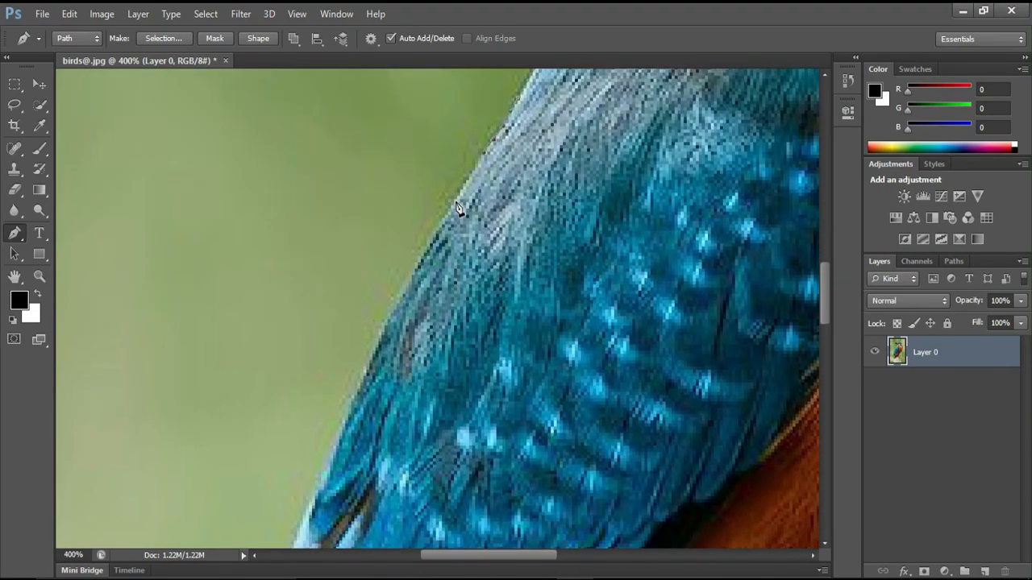
scroll(443, 230, down, 2)
drag(436, 274, 441, 220)
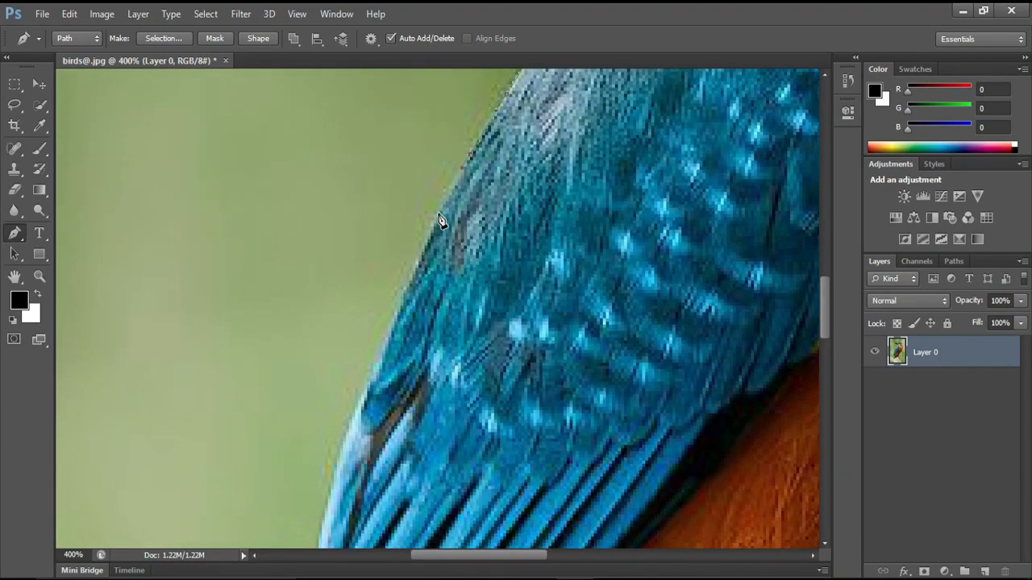
- Trace the outer edge of the lower wing with curved path points down to the frayed blue feathers
scroll(429, 237, down, 1)
drag(399, 332, 379, 269)
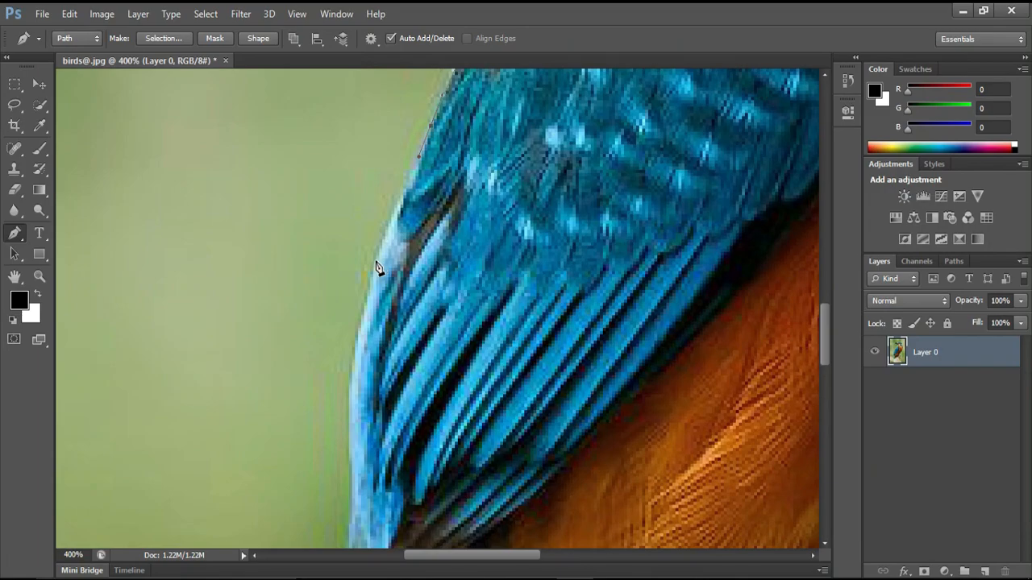
drag(370, 351, 392, 274)
click(377, 304)
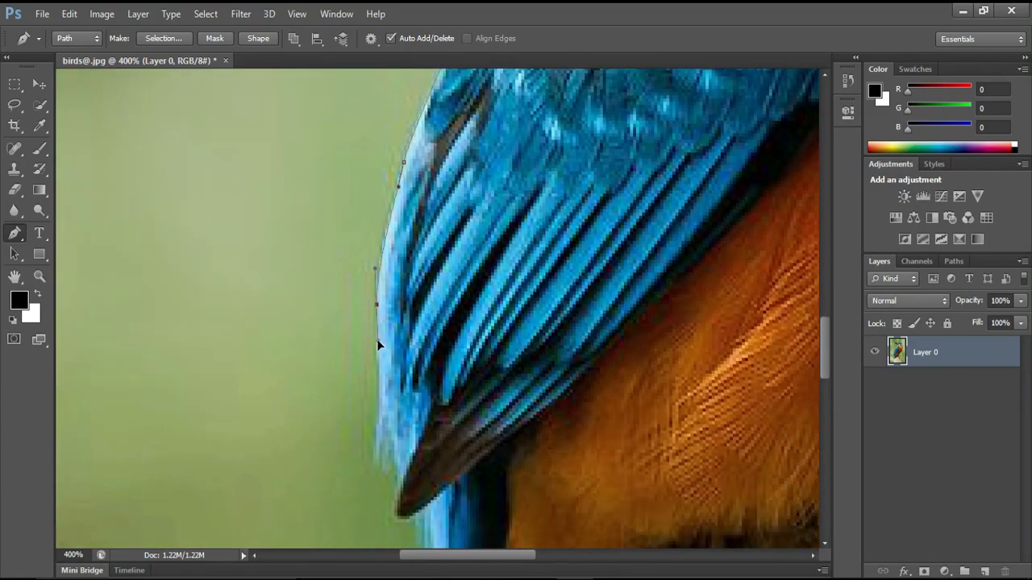
click(379, 341)
drag(379, 341, 406, 230)
drag(385, 297, 385, 302)
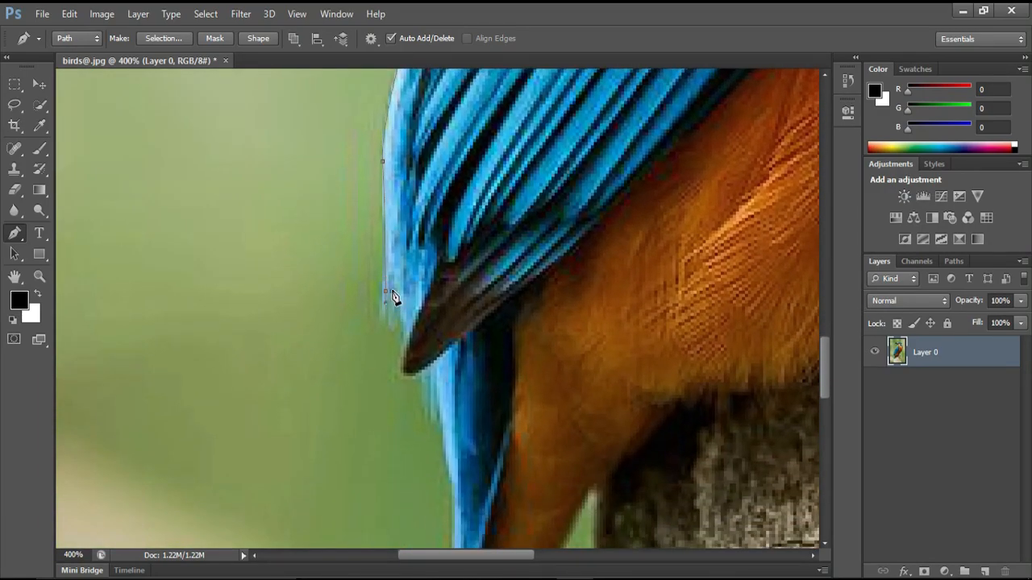
- Continue the path around the dark wing tip and down the blue tail edge to the tail's point
click(399, 260)
scroll(433, 367, down, 3)
scroll(451, 370, down, 3)
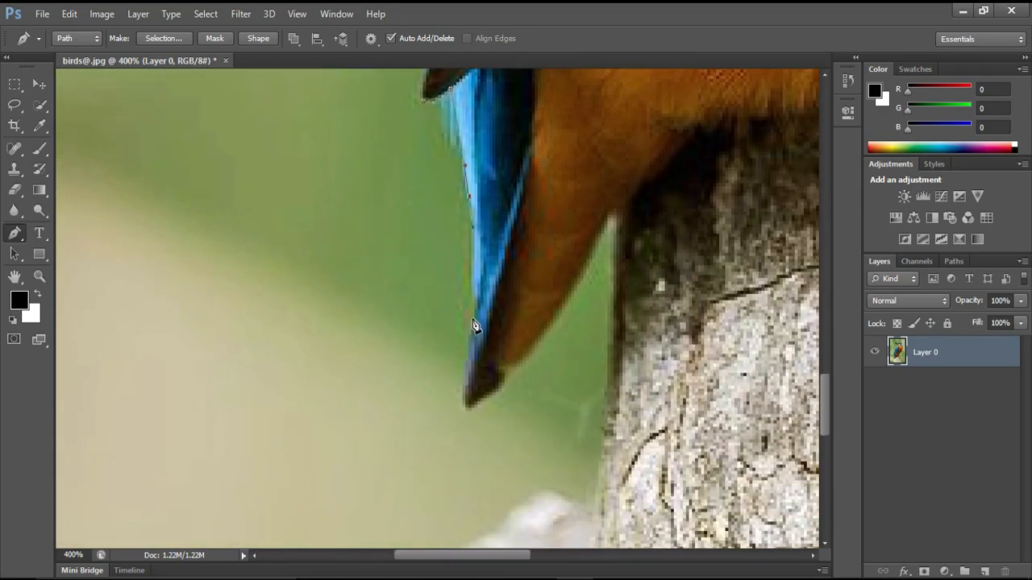
scroll(472, 359, down, 2)
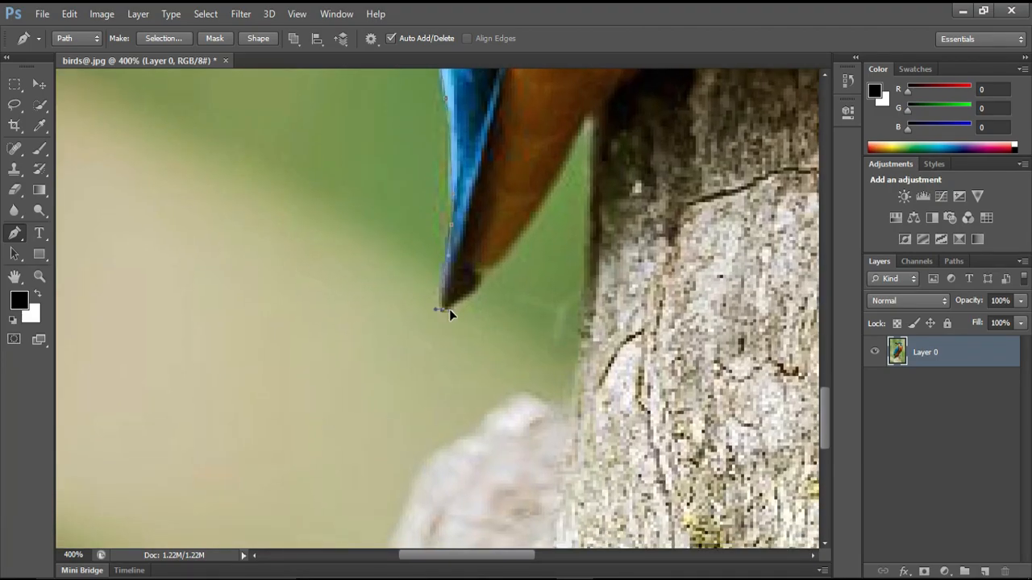
- Trace the underside of the tail and the lower belly above the stump up to the bird's leg
scroll(447, 309, up, 4)
click(531, 287)
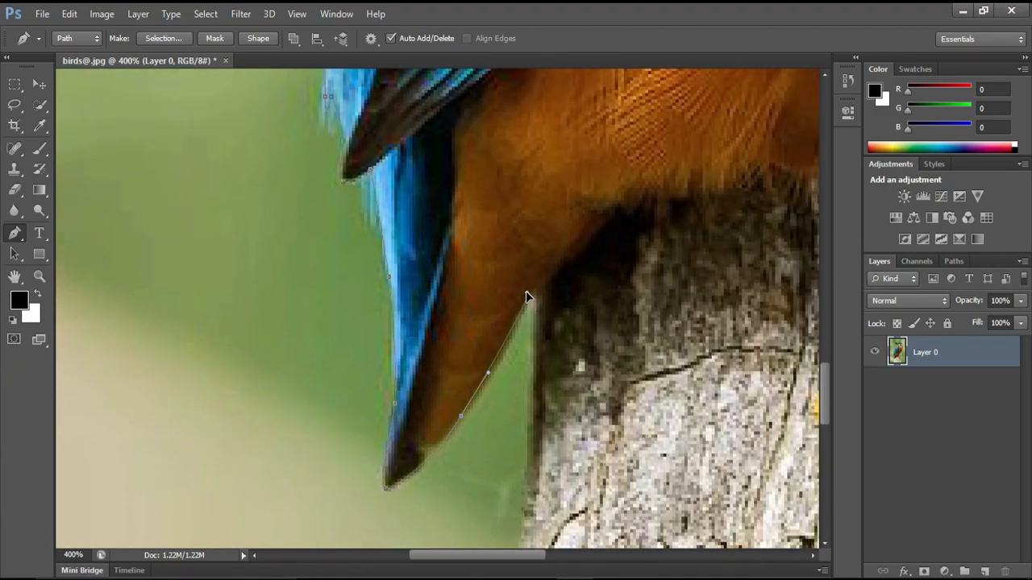
drag(553, 276, 486, 327)
drag(499, 311, 635, 253)
drag(663, 249, 550, 347)
click(579, 367)
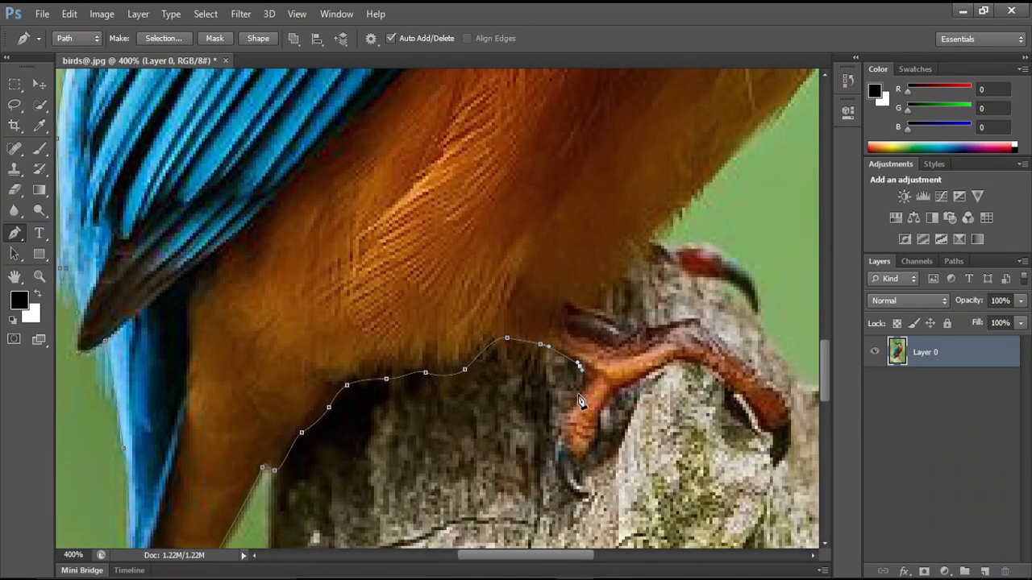
- Trace the short toe down to its black claw, undoing one misplaced point and redrawing it
drag(565, 450, 528, 312)
drag(550, 358, 598, 369)
key(ctrl+z)
drag(524, 345, 533, 362)
click(553, 358)
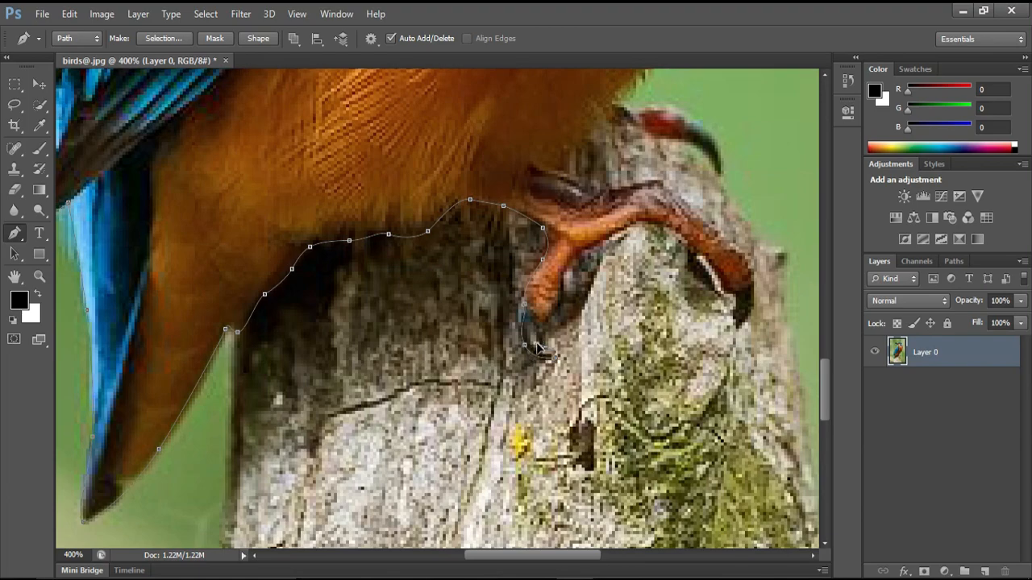
- Continue the path back up the short toe and along the underside of the long toe to its claw
drag(556, 306, 575, 257)
click(637, 222)
drag(692, 245, 514, 277)
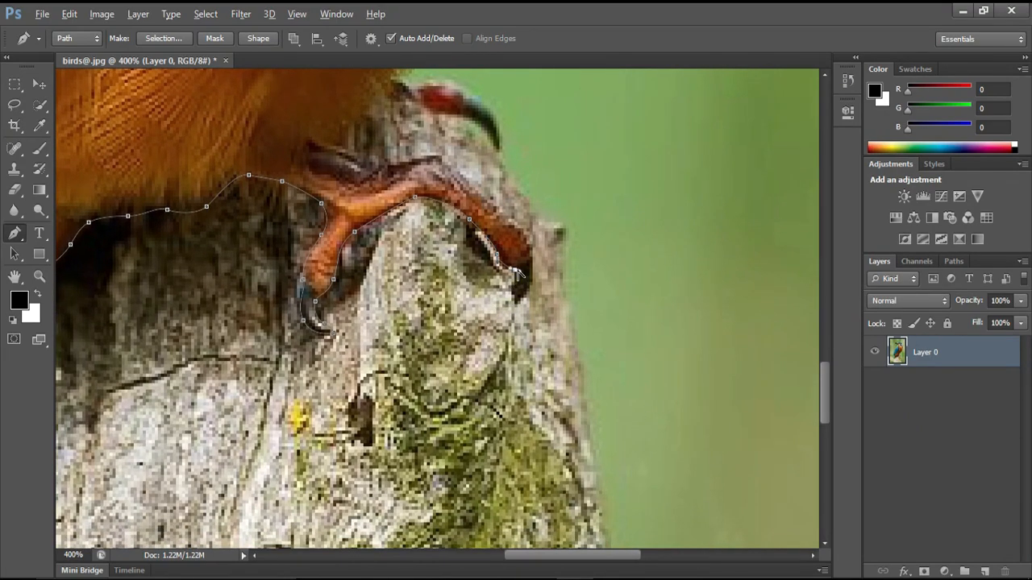
click(515, 300)
- Trace the upper side of the long toe back to the belly, undoing one misplaced point
drag(530, 250, 527, 231)
mouse_move(407, 165)
mouse_down()
mouse_move(375, 175)
mouse_move(517, 186)
mouse_up()
drag(525, 186, 505, 182)
key(ctrl+z)
drag(545, 156, 548, 102)
- Extend the path up the orange belly edge from the leg to the lower breast
drag(528, 121, 384, 371)
drag(432, 311, 419, 386)
drag(491, 353, 346, 475)
drag(455, 306, 458, 301)
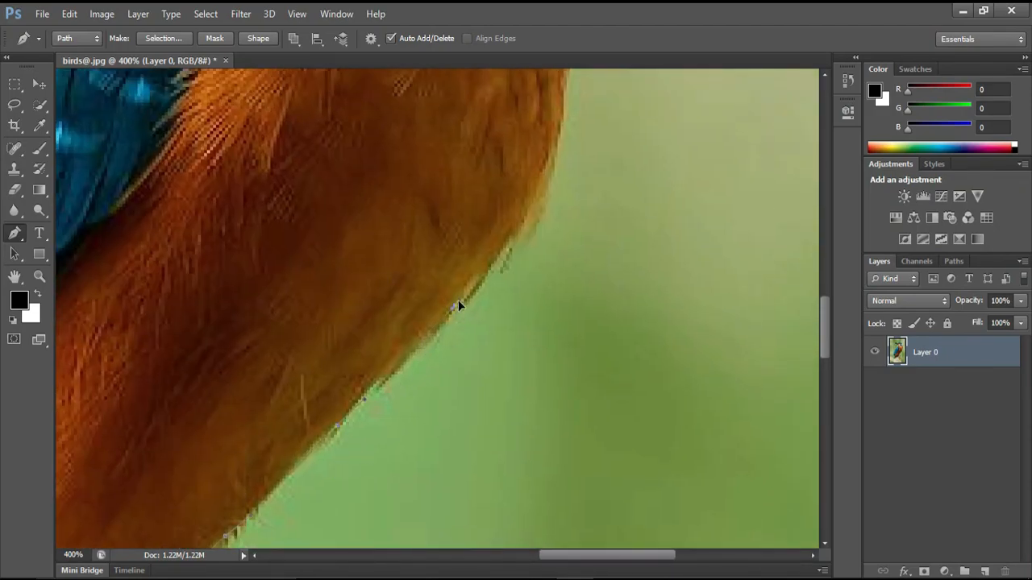
drag(488, 268, 489, 268)
drag(565, 127, 479, 188)
- Trace the bird's breast edge upward to the base of the neck
drag(470, 331, 518, 495)
drag(531, 252, 533, 194)
drag(533, 183, 621, 364)
drag(612, 219, 614, 211)
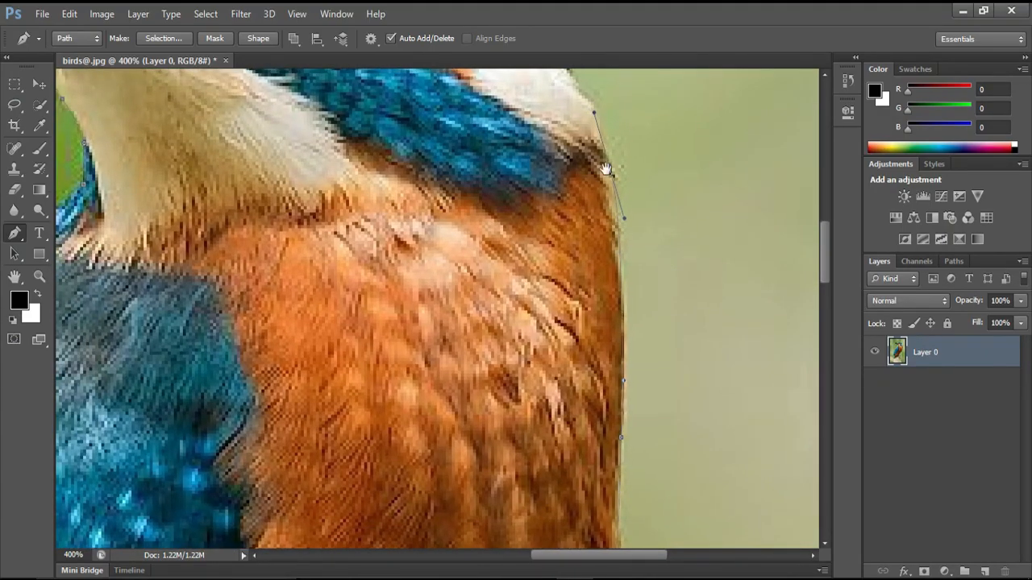
- Continue the path around the white neck patch and up the back of the bird's head
drag(595, 113, 616, 329)
drag(587, 226, 582, 211)
drag(569, 173, 564, 162)
drag(555, 226, 650, 376)
drag(602, 267, 574, 250)
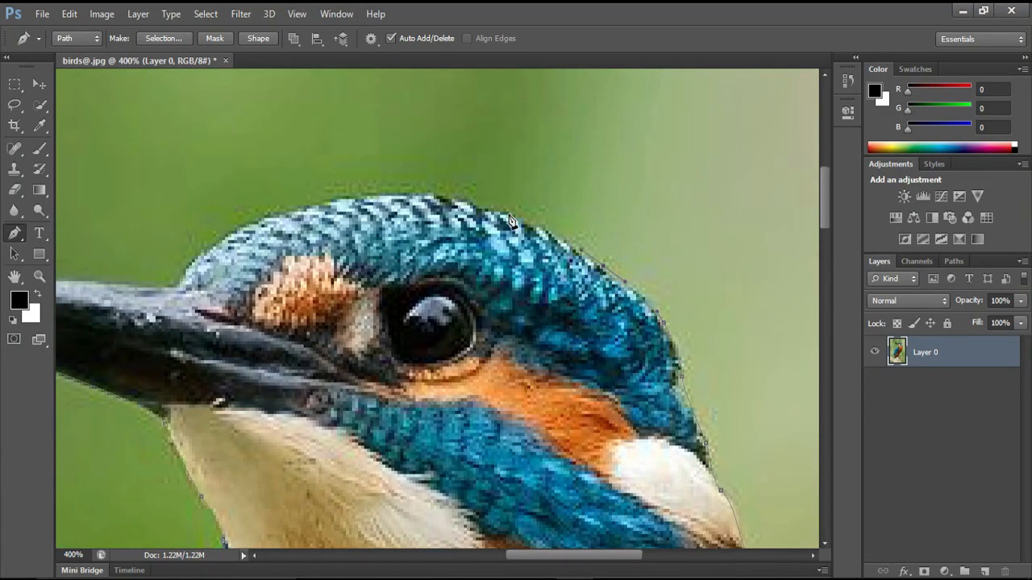
- Trace the crown, forehead and upper beak edge, and close the path at the beak tip
drag(509, 216, 488, 210)
drag(403, 207, 508, 272)
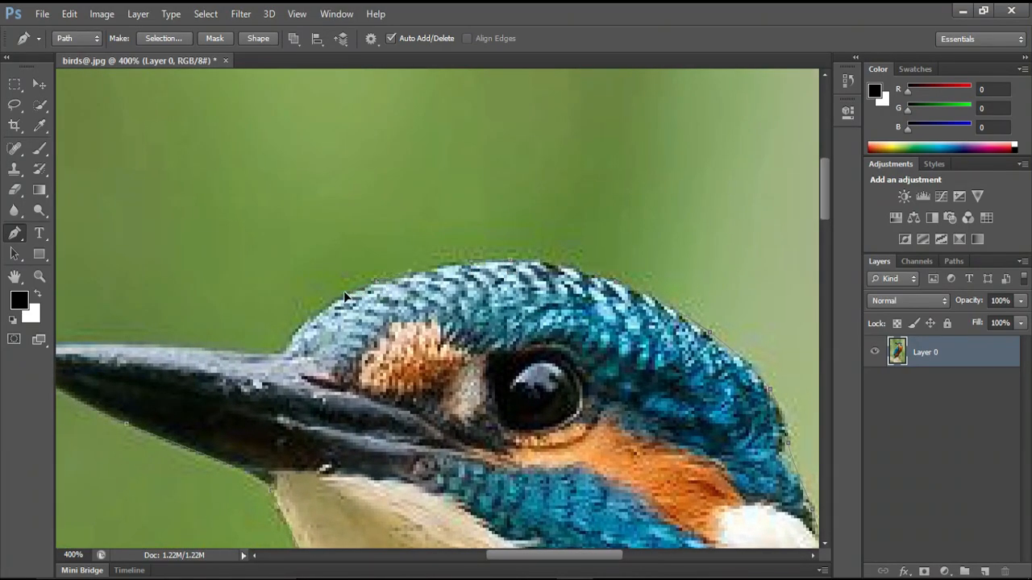
drag(300, 325, 353, 245)
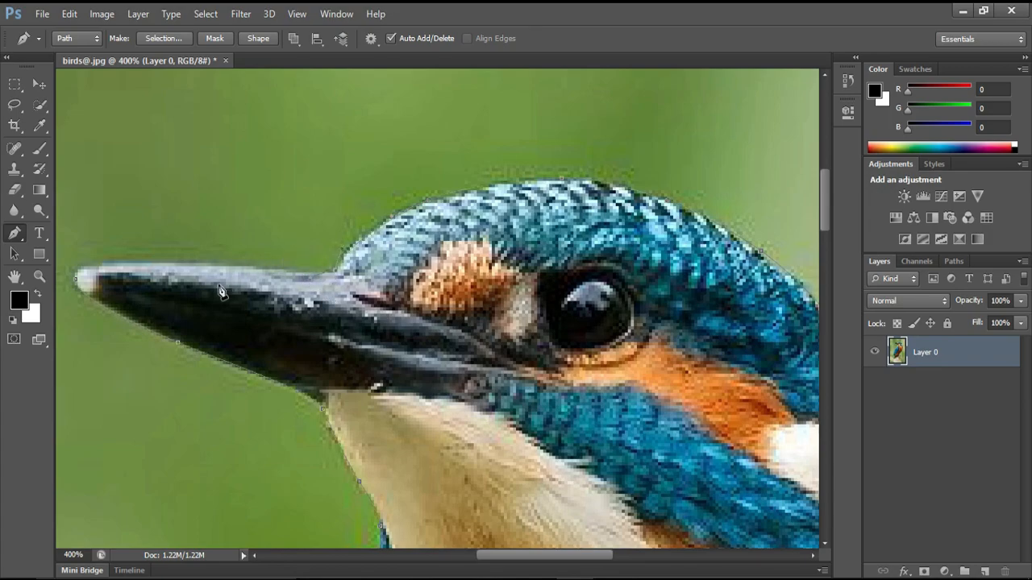
drag(223, 294, 350, 277)
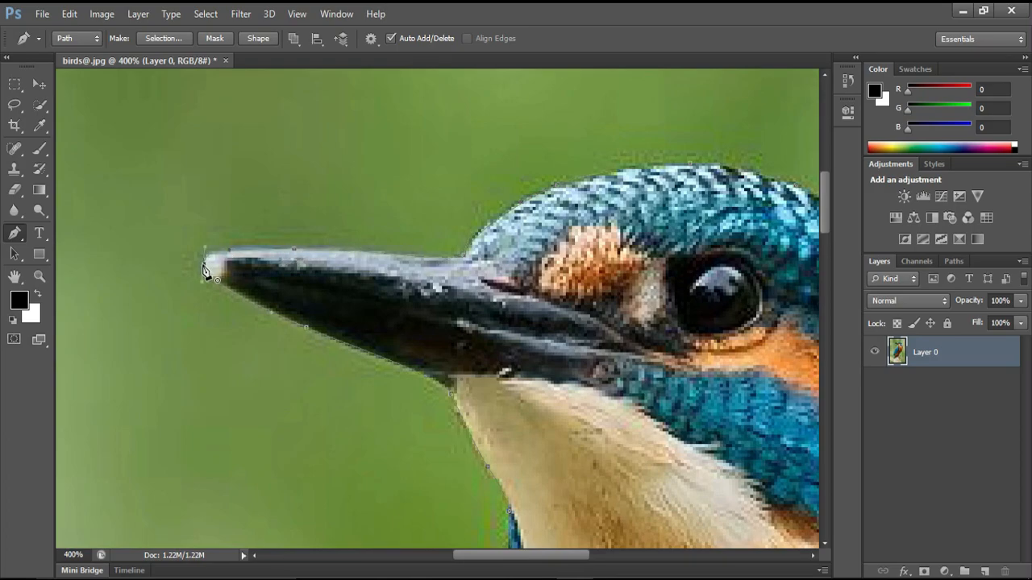
drag(202, 260, 203, 274)
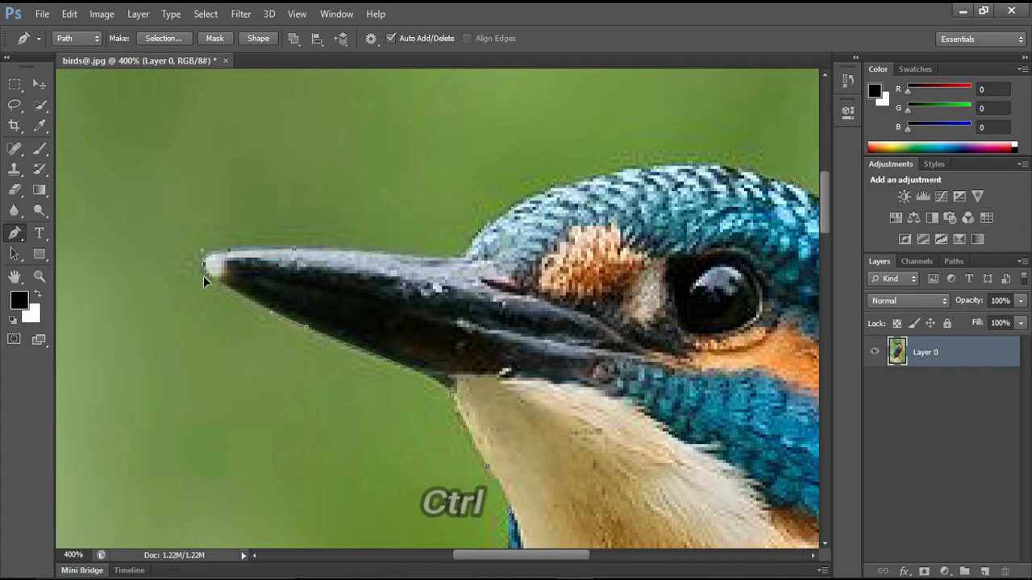
- Convert the closed bird path into a selection
key(ctrl+Return)
key(ctrl+0)
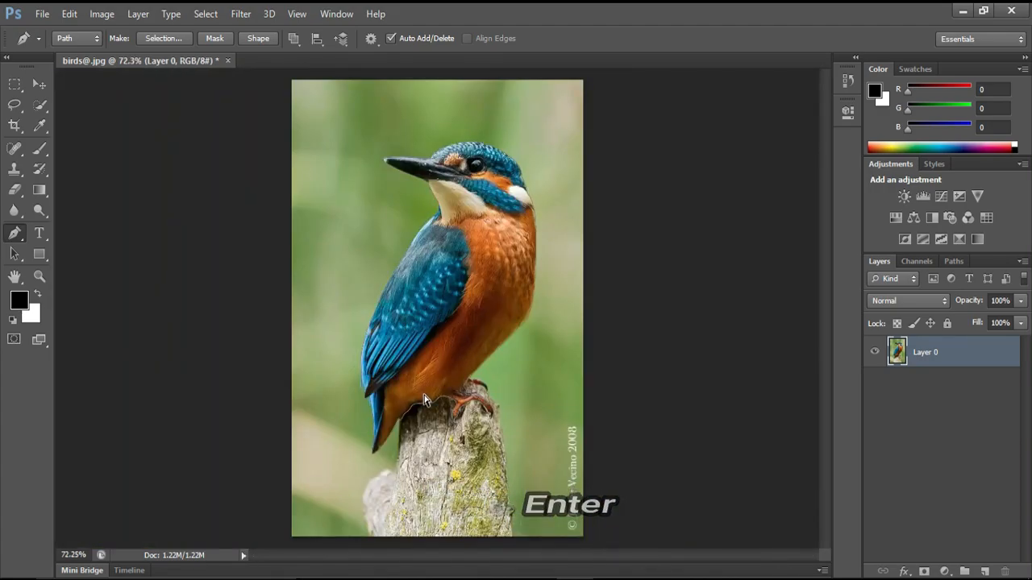
key(ctrl+plus)
key(ctrl+plus)
key(ctrl+minus)
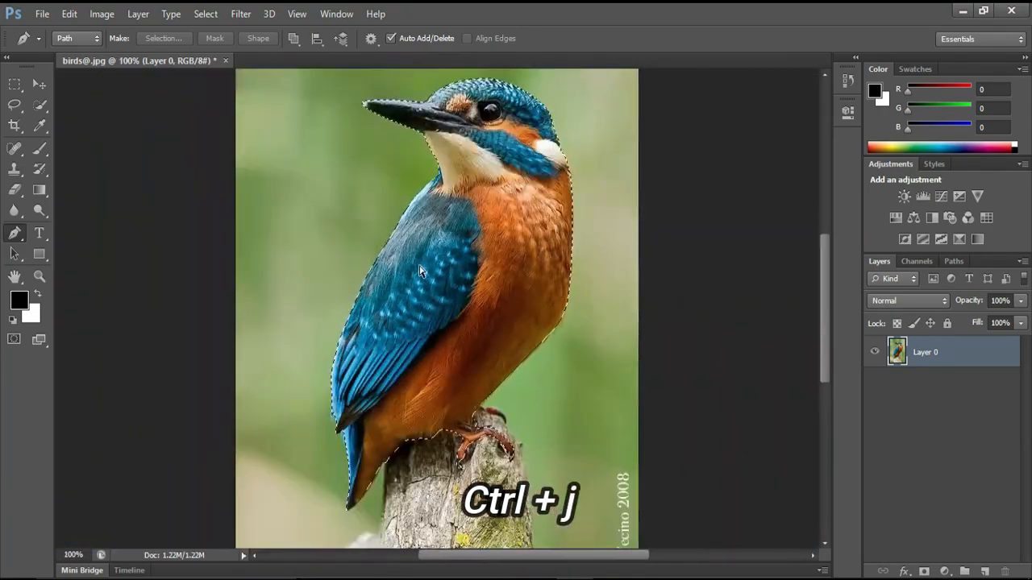
- Copy the selected bird onto a new layer and hide the original Layer 0
scroll(645, 343, up, 1)
key(ctrl+j)
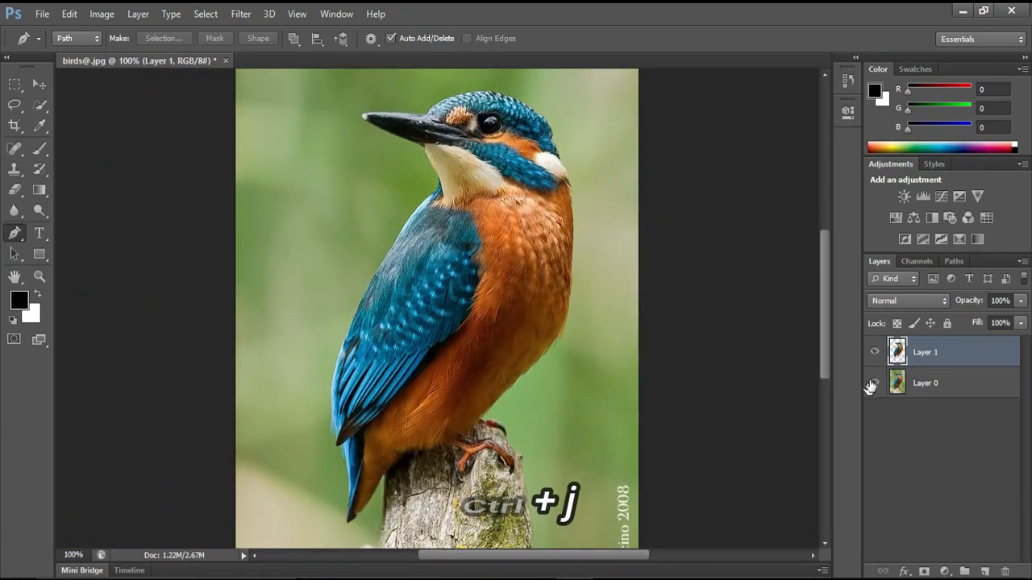
click(874, 383)
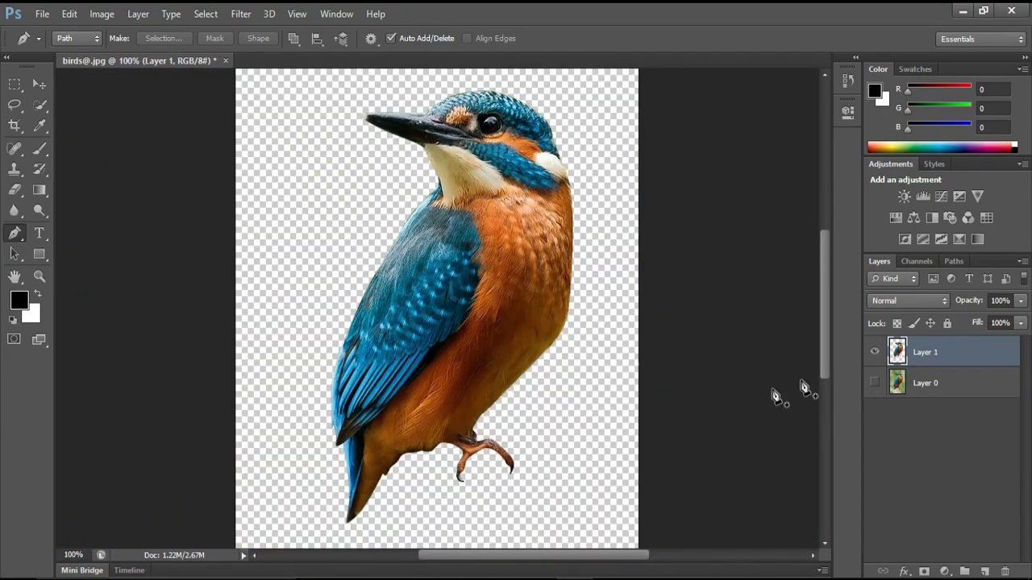
- Switch to the Smudge tool and choose a speckled brush tip of 14 px
click(16, 218)
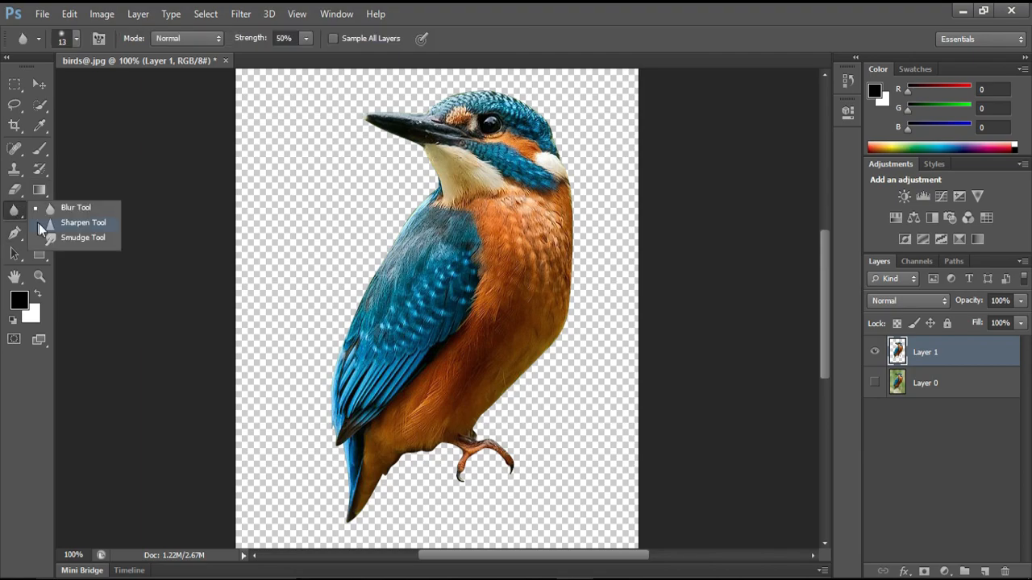
click(52, 238)
click(62, 42)
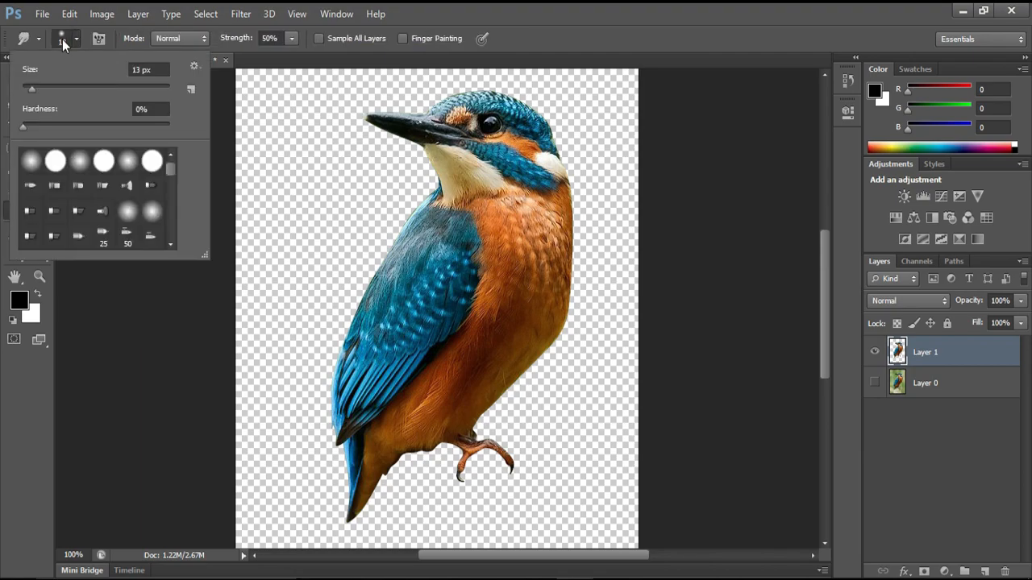
drag(202, 256, 204, 340)
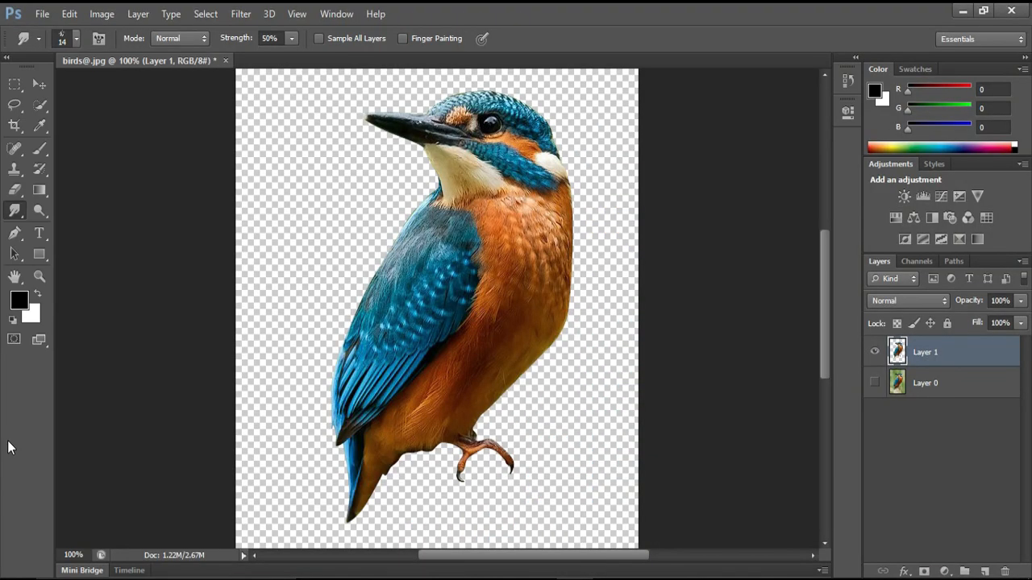
- Set the Smudge strength to 79% and smudge the belly's outer edge into soft feathers from the flank down towards the foot
key(ctrl+plus)
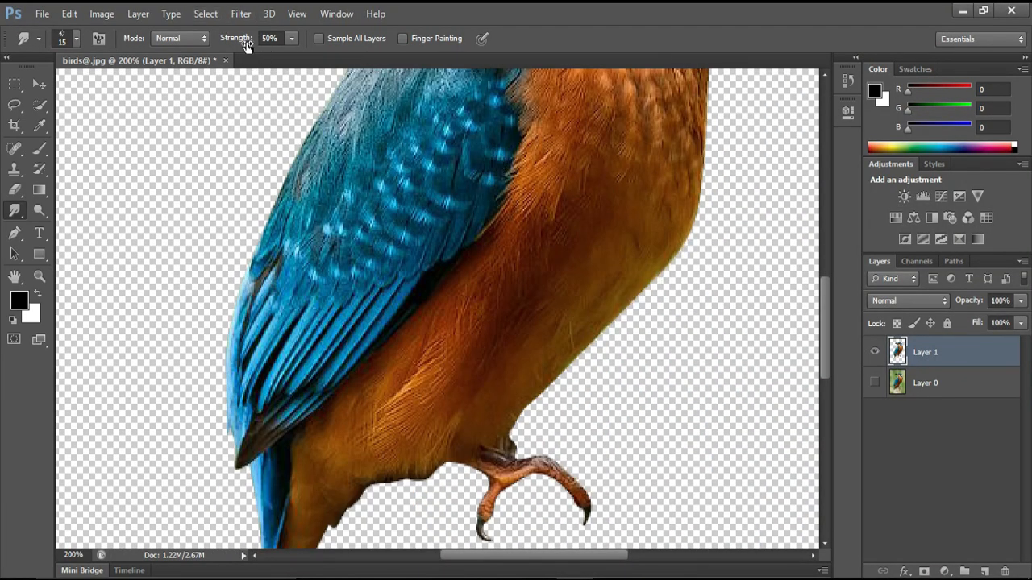
drag(235, 44, 258, 48)
mouse_move(672, 260)
mouse_down()
mouse_move(647, 317)
mouse_move(648, 285)
mouse_move(625, 338)
mouse_move(623, 308)
mouse_move(605, 352)
mouse_move(599, 335)
mouse_move(565, 389)
mouse_move(561, 364)
mouse_move(575, 356)
mouse_move(516, 435)
mouse_up()
drag(606, 318, 595, 352)
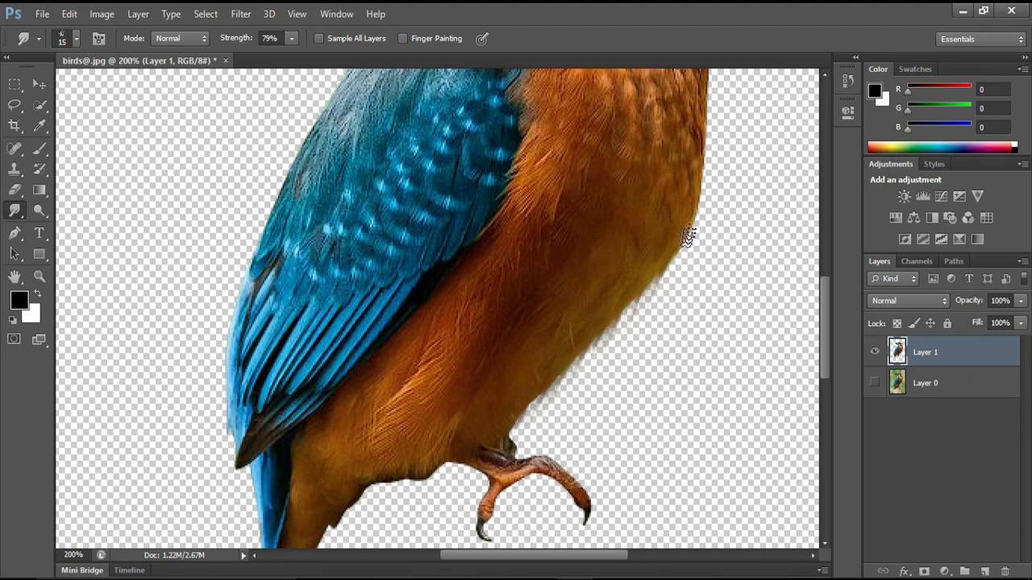
scroll(694, 238, up, 3)
mouse_move(702, 250)
mouse_down()
mouse_move(709, 299)
mouse_move(701, 341)
mouse_move(681, 363)
mouse_up()
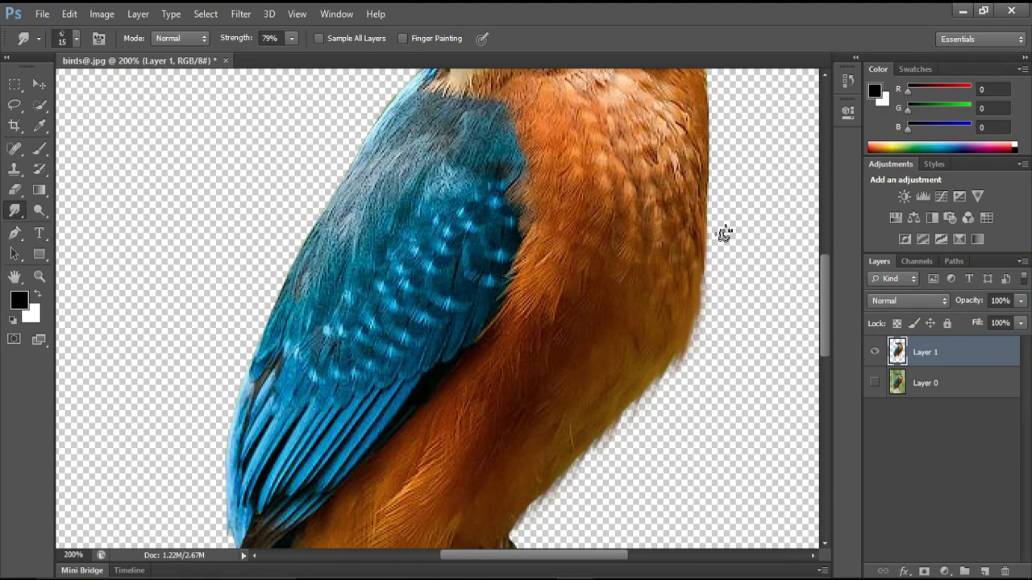
- Smudge the outer edge of the orange breast into fine feathers, working up to just below the white neck patch
scroll(723, 240, up, 1)
mouse_move(707, 190)
mouse_down()
mouse_move(714, 277)
mouse_move(717, 234)
mouse_move(702, 243)
mouse_move(717, 332)
mouse_up()
drag(707, 235, 711, 330)
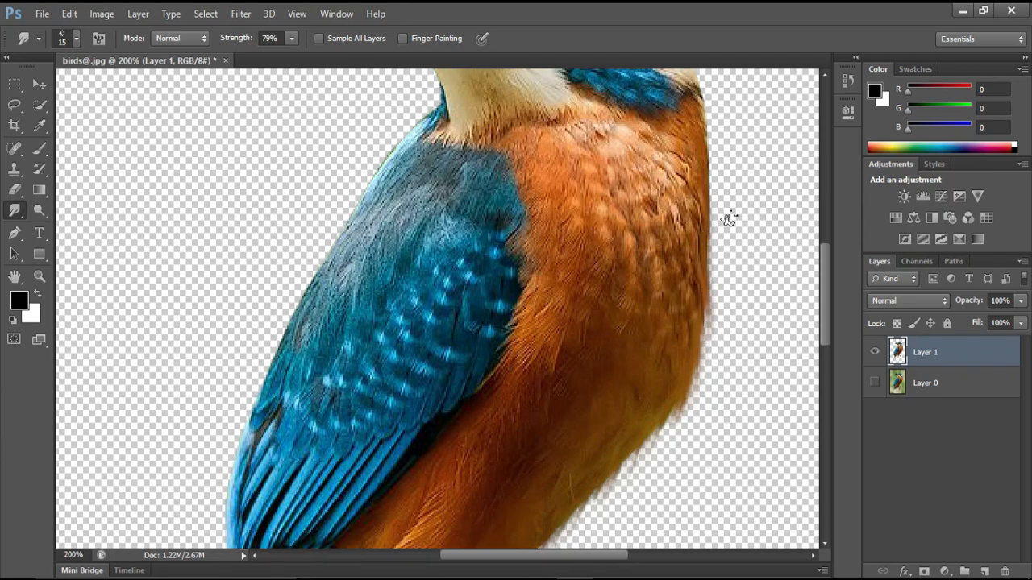
drag(707, 194, 714, 274)
drag(707, 179, 718, 246)
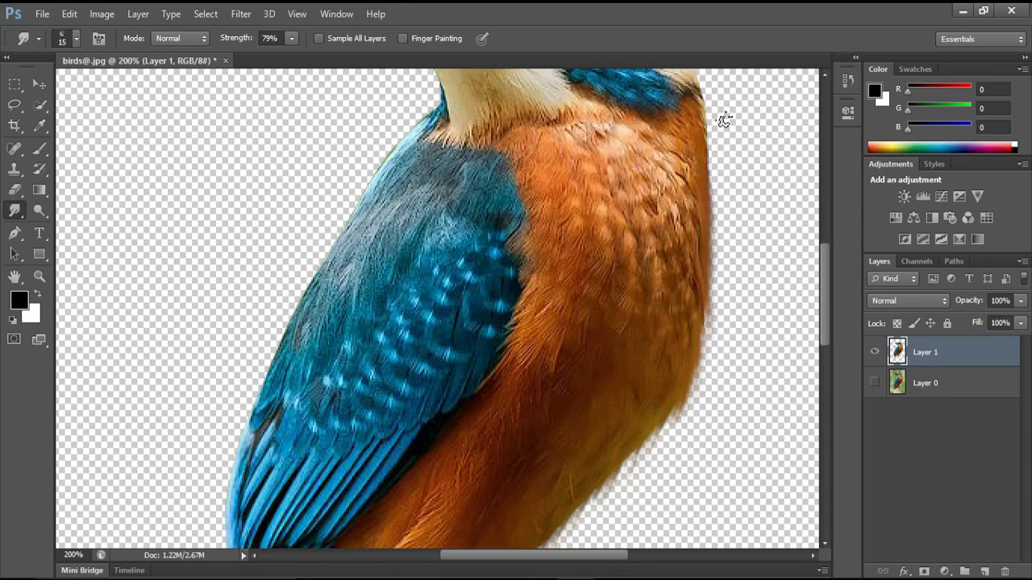
drag(706, 148, 719, 211)
drag(717, 169, 721, 233)
- Smudge the outer edge of the blue wing and its long lower feathers to soften the cutout line
mouse_move(665, 111)
mouse_down()
mouse_move(584, 297)
mouse_move(473, 295)
mouse_move(599, 162)
mouse_up()
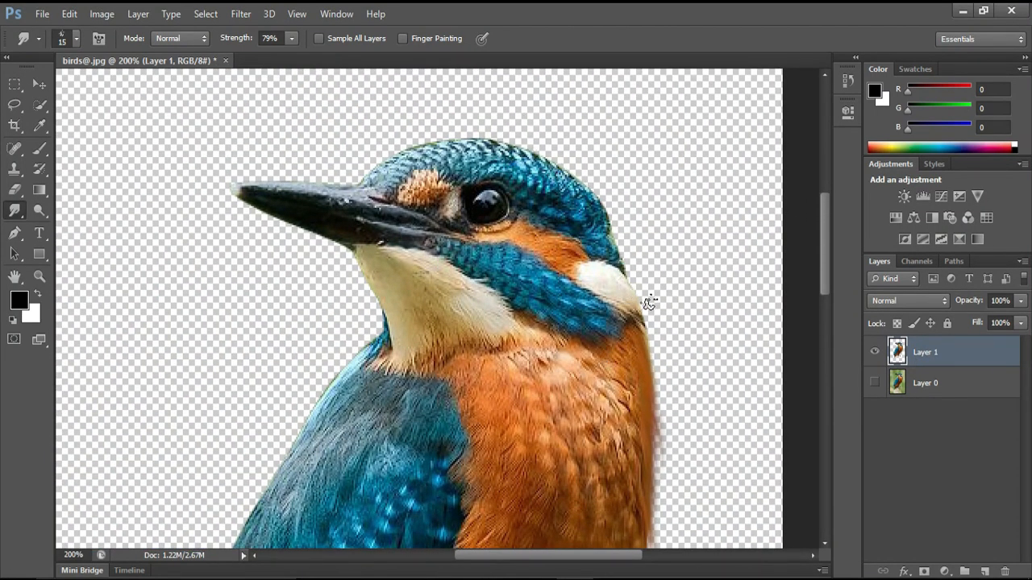
drag(361, 334, 485, 168)
drag(414, 251, 474, 328)
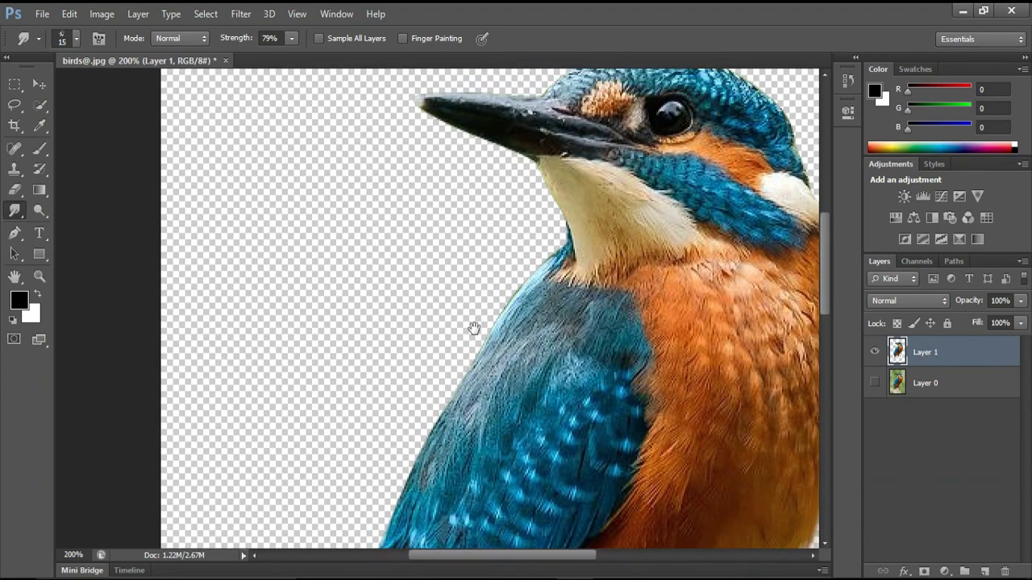
drag(463, 364, 464, 235)
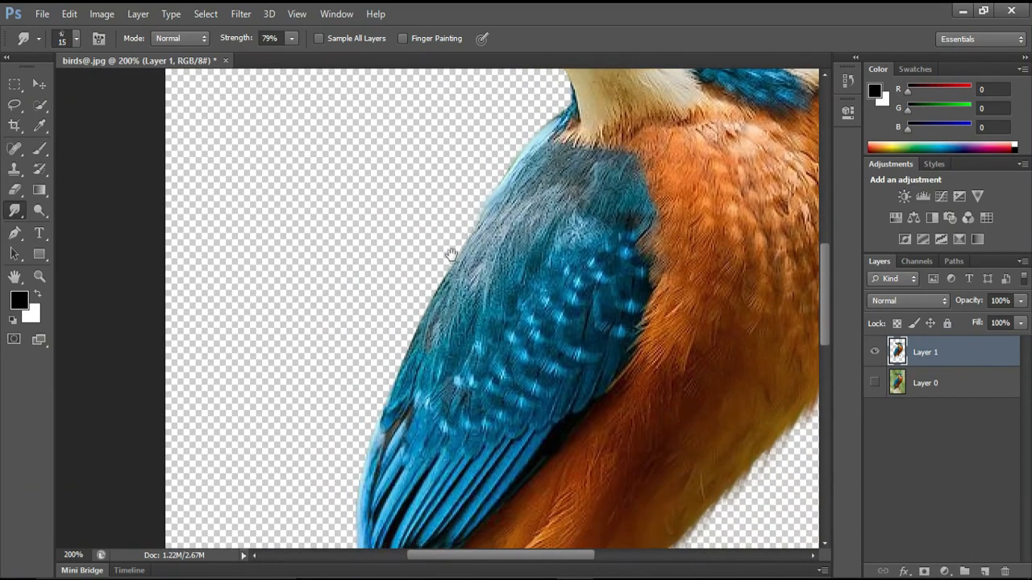
mouse_move(441, 295)
mouse_down()
mouse_move(422, 352)
mouse_move(384, 399)
mouse_up()
mouse_move(403, 386)
mouse_down()
mouse_move(411, 277)
mouse_move(374, 340)
mouse_up()
drag(350, 379, 354, 285)
mouse_move(372, 367)
mouse_down()
mouse_move(363, 410)
mouse_move(350, 320)
mouse_move(362, 368)
mouse_up()
drag(381, 324, 352, 394)
drag(578, 226, 444, 491)
drag(578, 81, 618, 226)
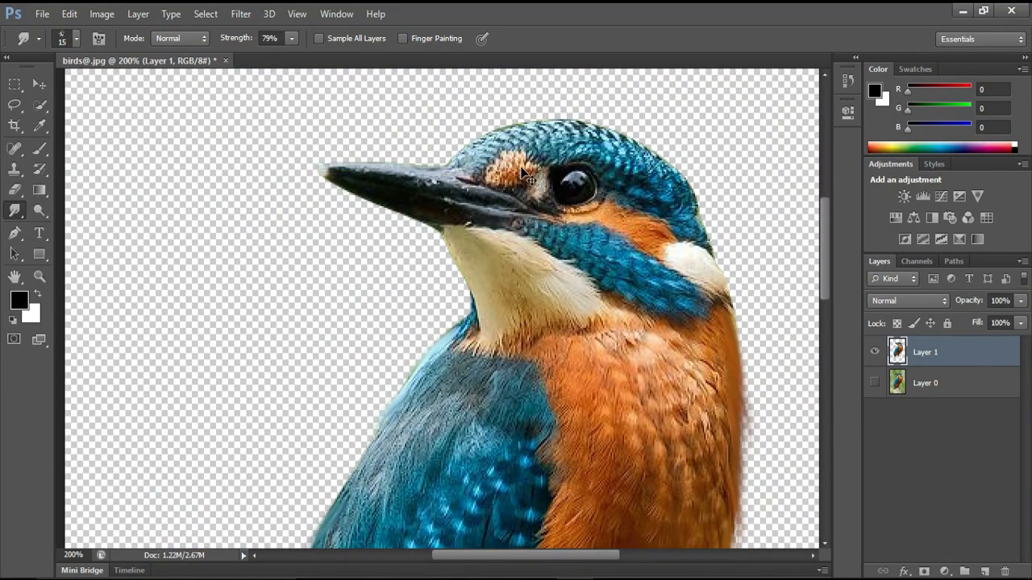
- Make the original Layer 0 visible again and set it as the active layer
key(ctrl+0)
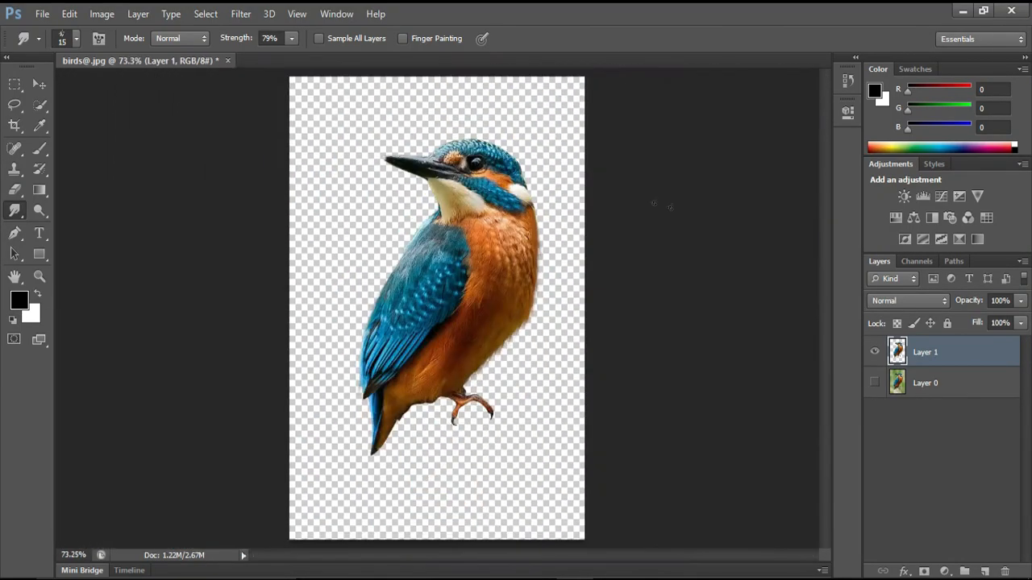
click(876, 383)
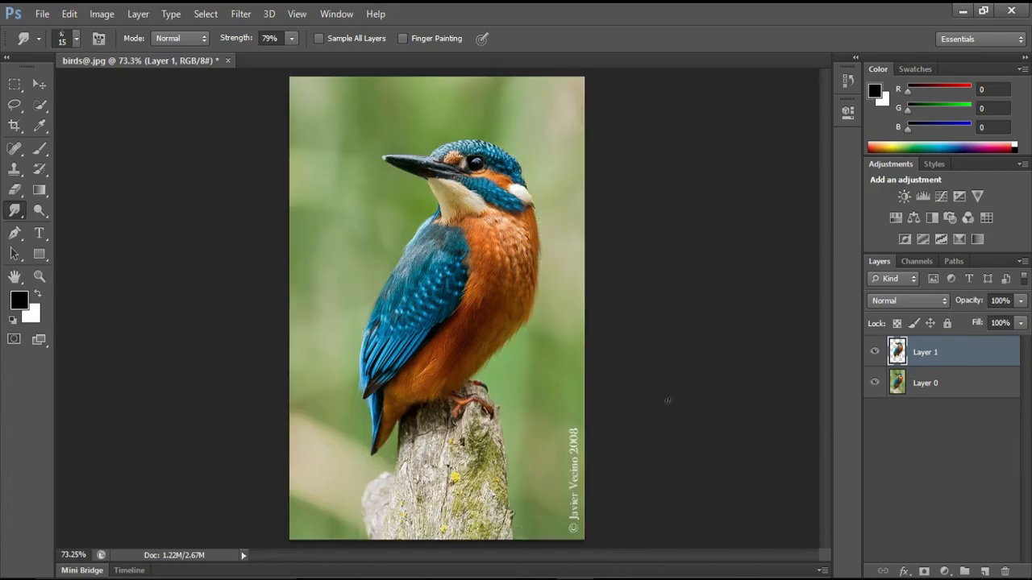
click(951, 384)
key(ctrl+plus)
key(ctrl+plus)
drag(454, 463, 374, 81)
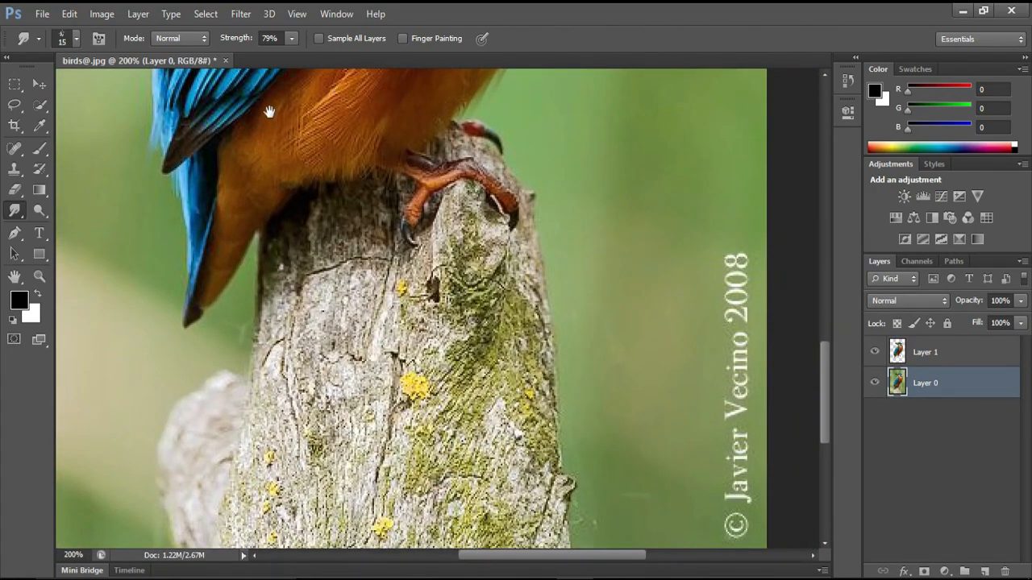